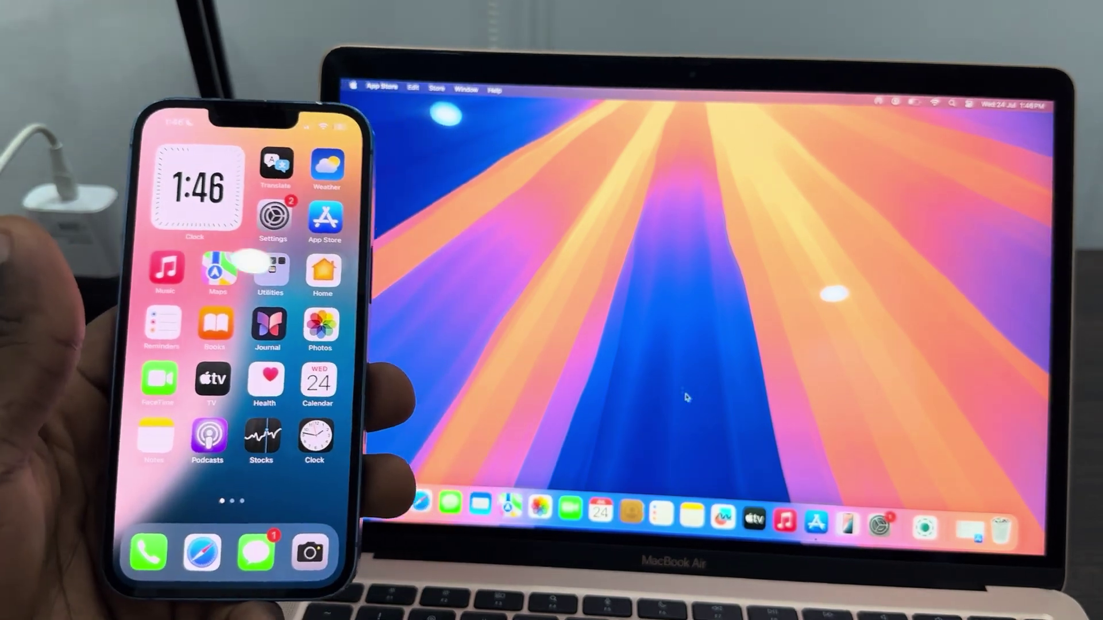
Launch LocalSend on the Mac from its App Store page while the iPhone app runs.
click(815, 521)
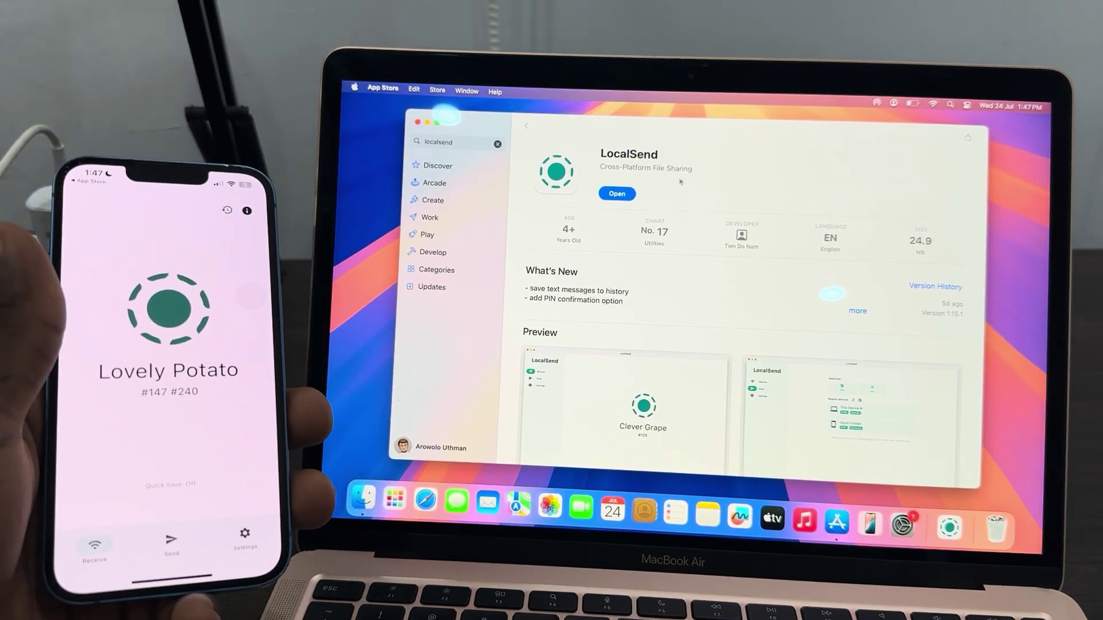
click(626, 192)
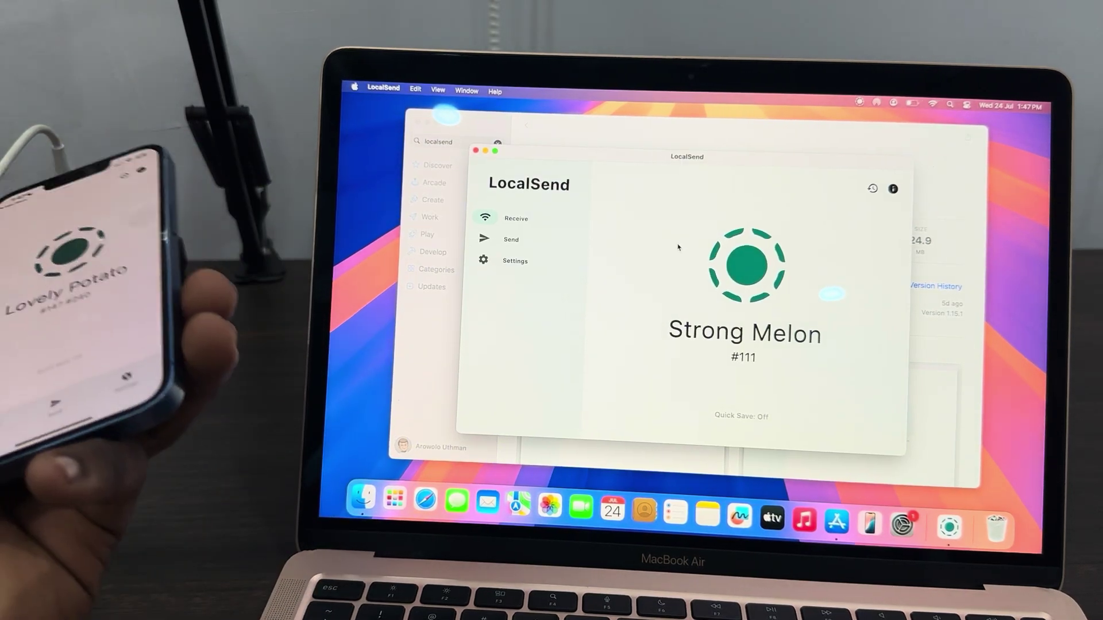
Switch LocalSend on the Mac to the Send screen, with Lovely Potato listed nearby.
click(510, 239)
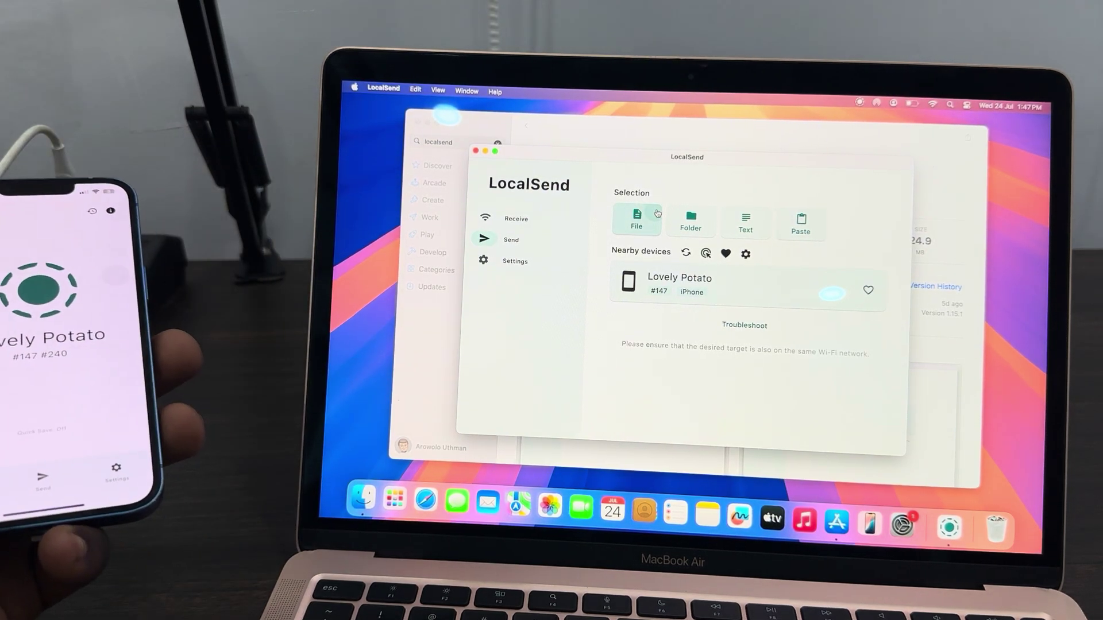
Choose a single file and highlight the MP4 video in Downloads.
click(657, 212)
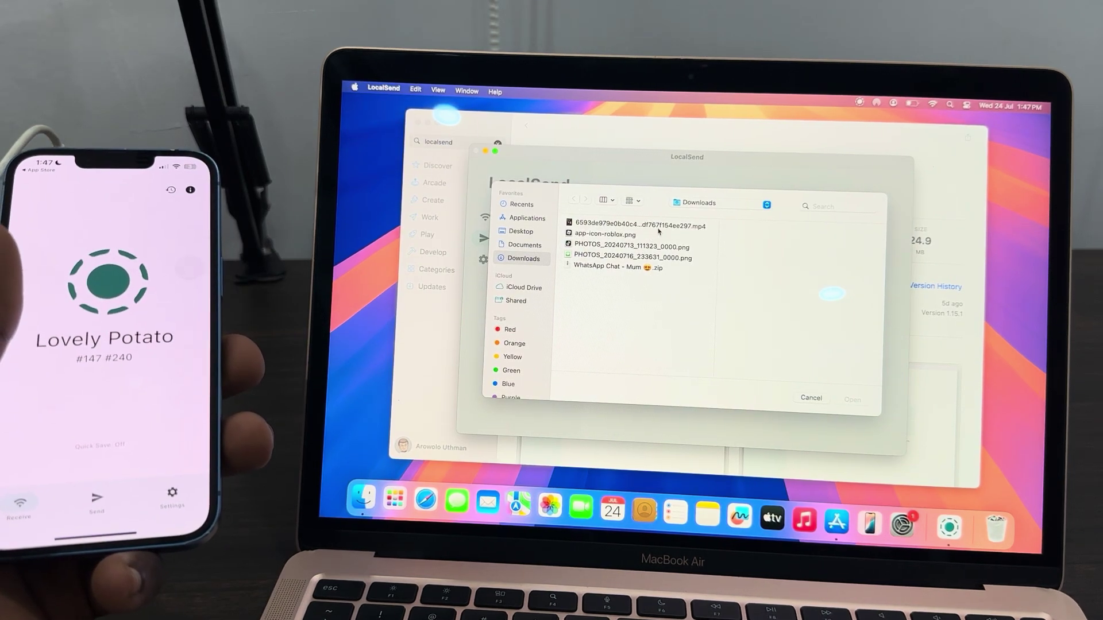
click(664, 228)
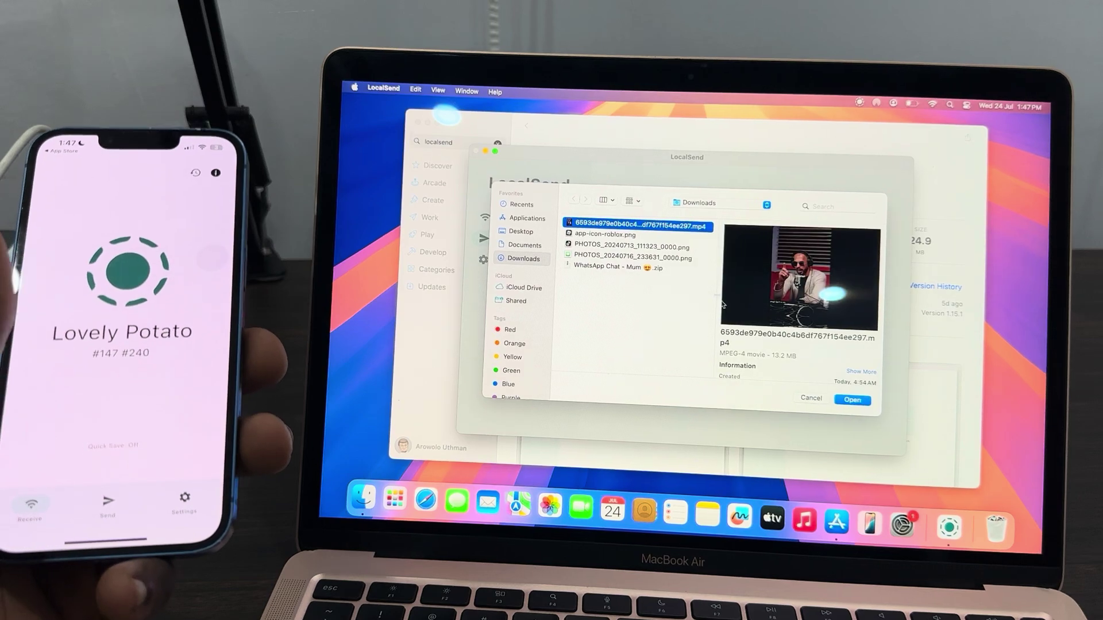
Send the 12.6 MB MP4 video to Lovely Potato and close the completed transfer on the iPhone.
click(853, 400)
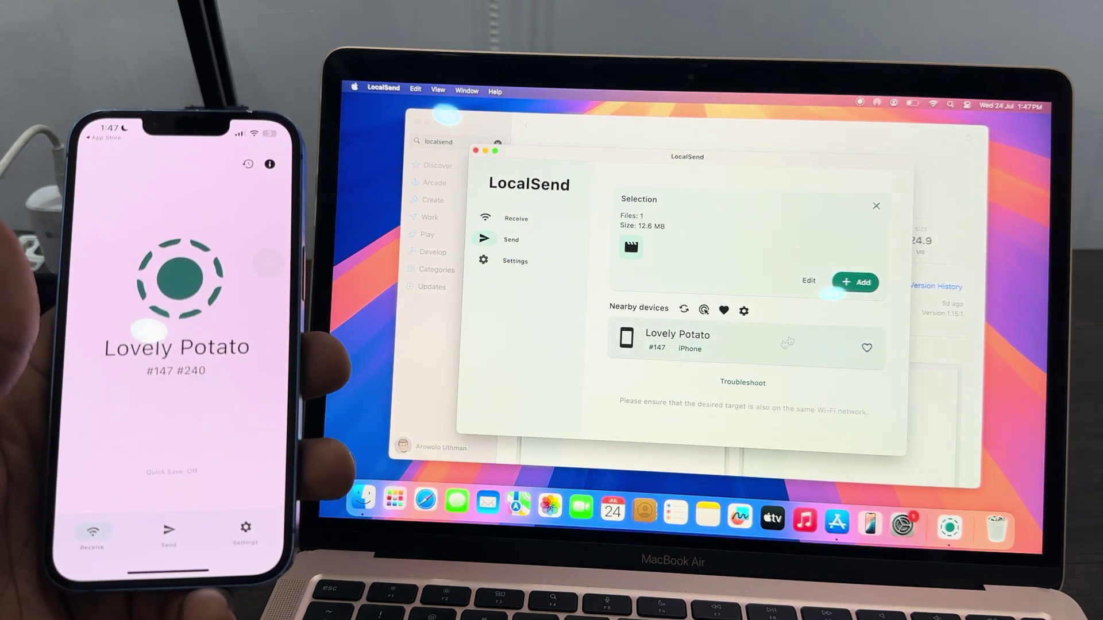
click(738, 353)
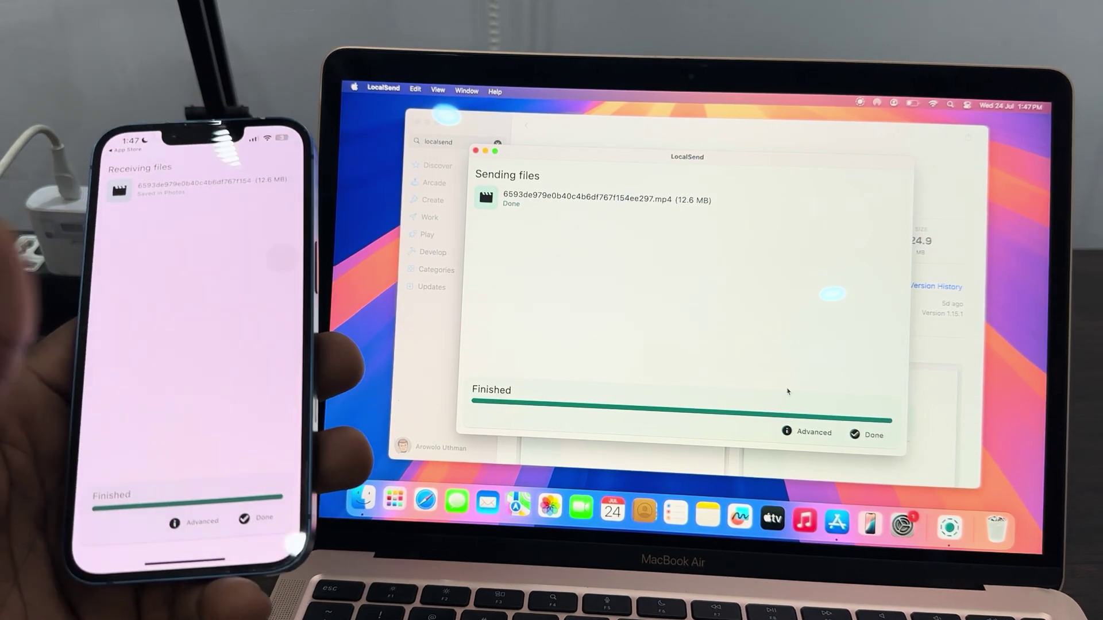
click(255, 523)
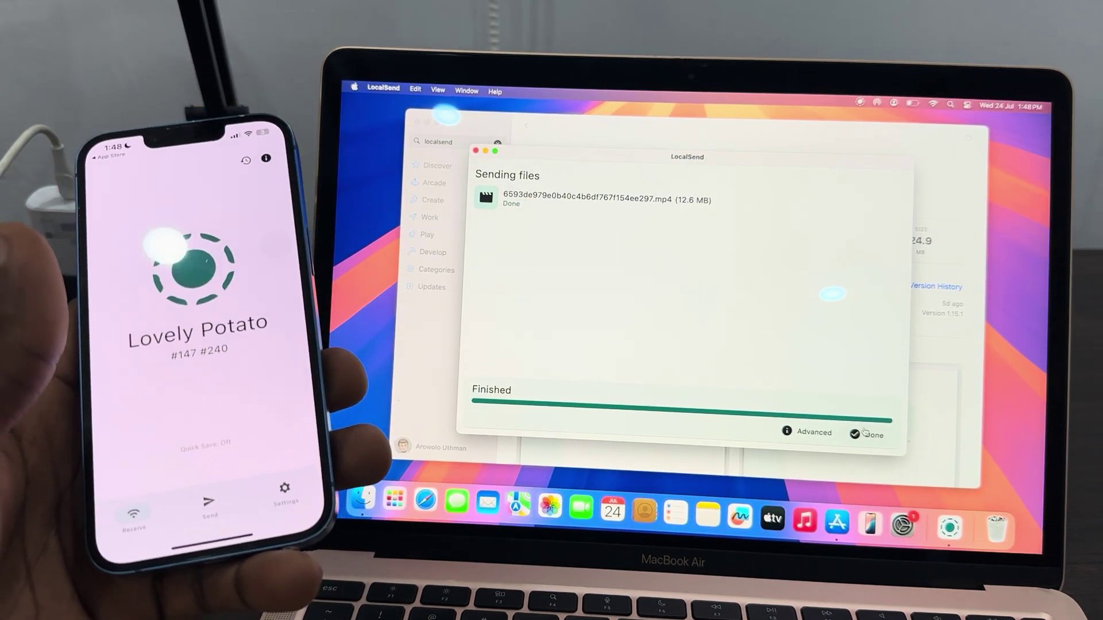
Dismiss the Mac transfer, check Save media to gallery on the iPhone, and return home.
click(866, 433)
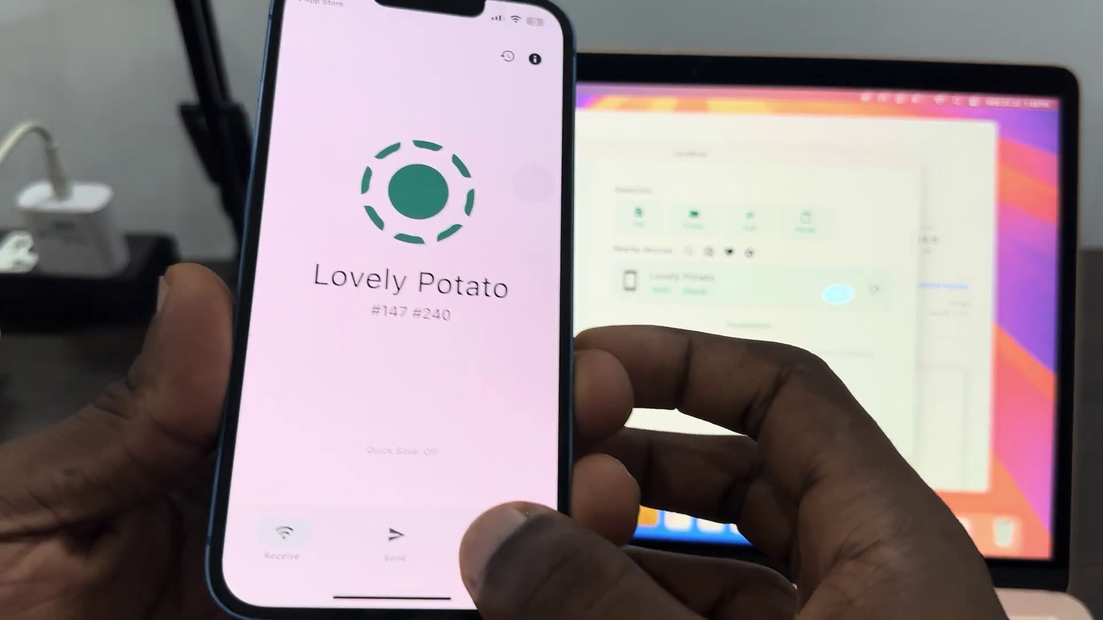
click(505, 516)
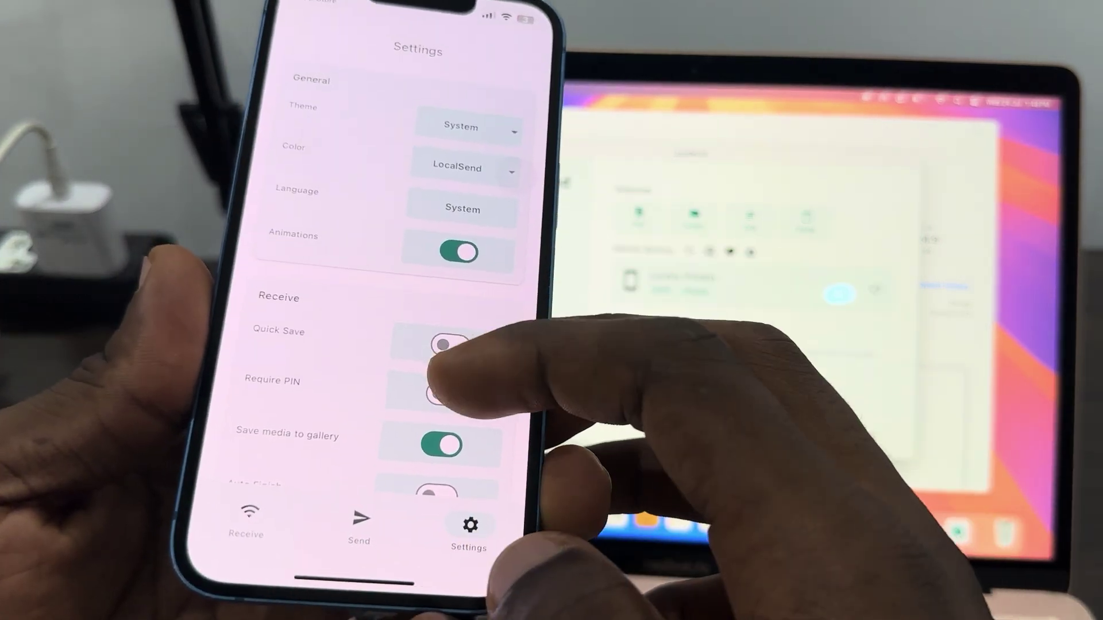
scroll(449, 362, down, 3)
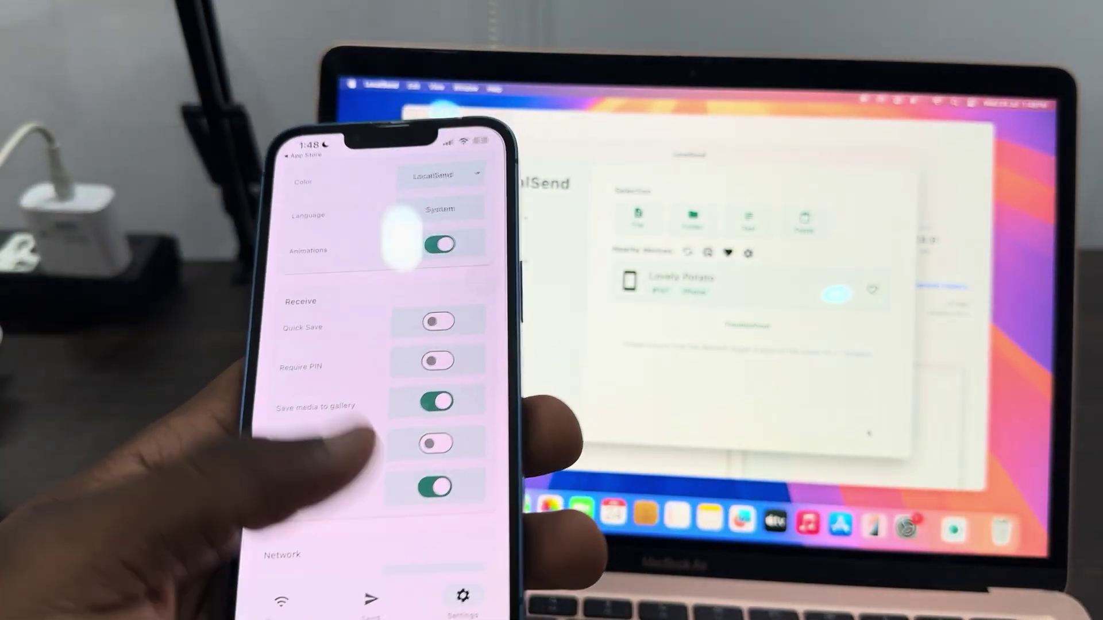
mouse_move(380, 614)
mouse_down()
mouse_move(379, 388)
mouse_move(225, 362)
mouse_move(413, 362)
mouse_up()
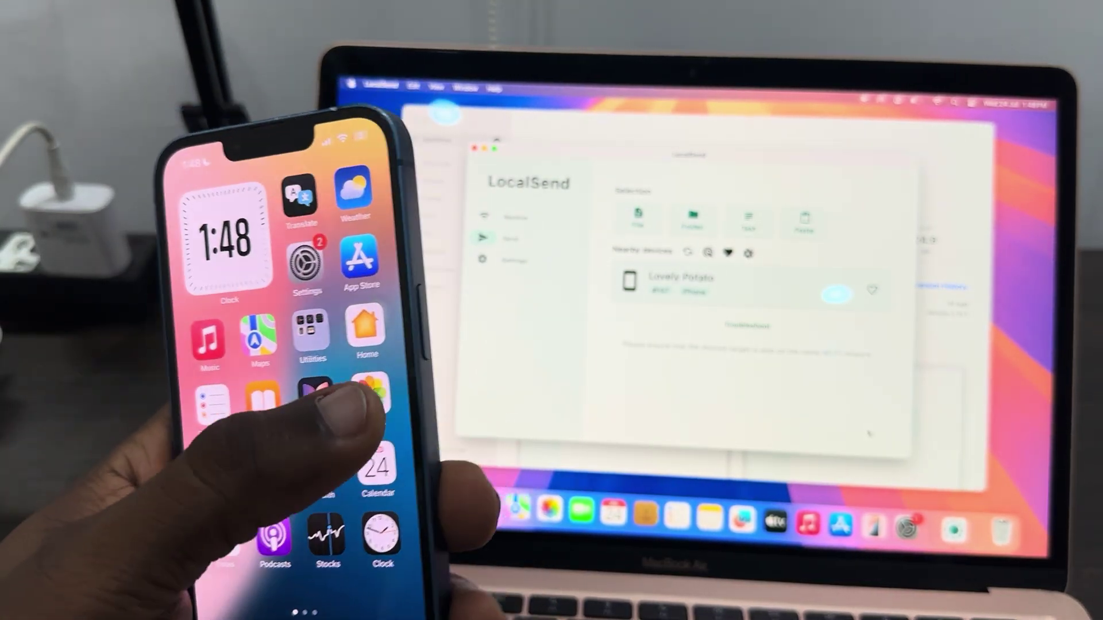
click(357, 393)
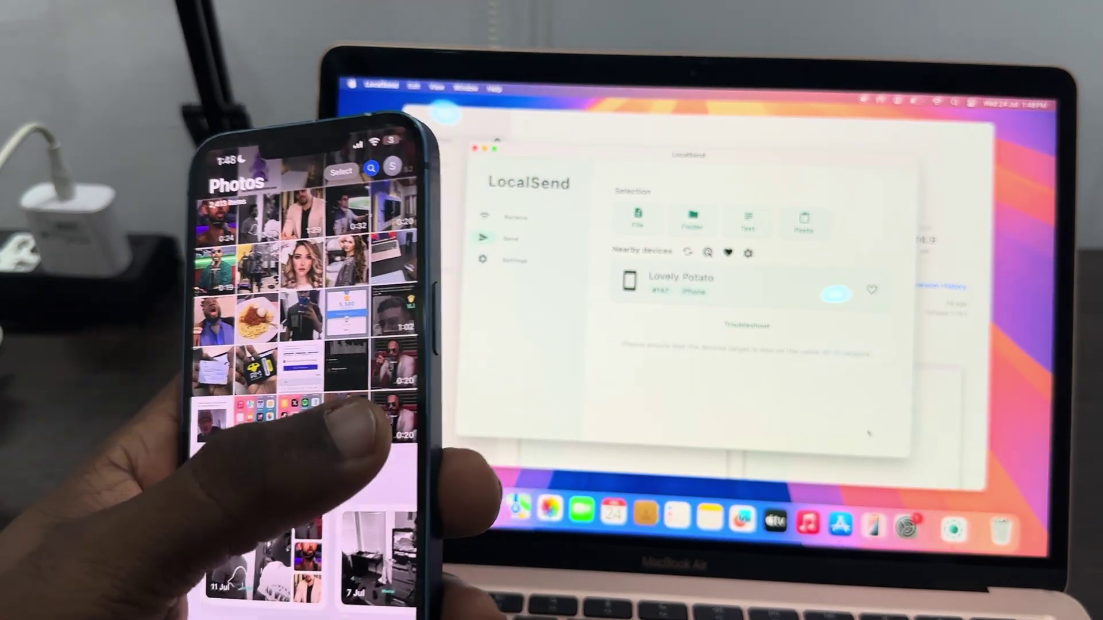
scroll(302, 345, down, 3)
click(259, 285)
click(232, 181)
drag(285, 616, 285, 388)
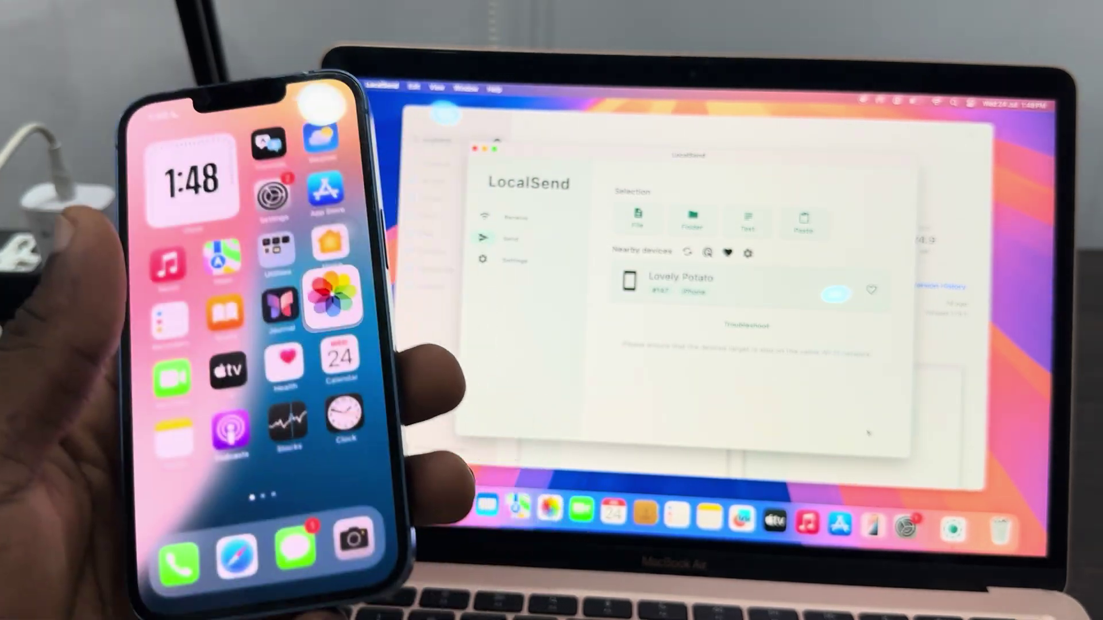